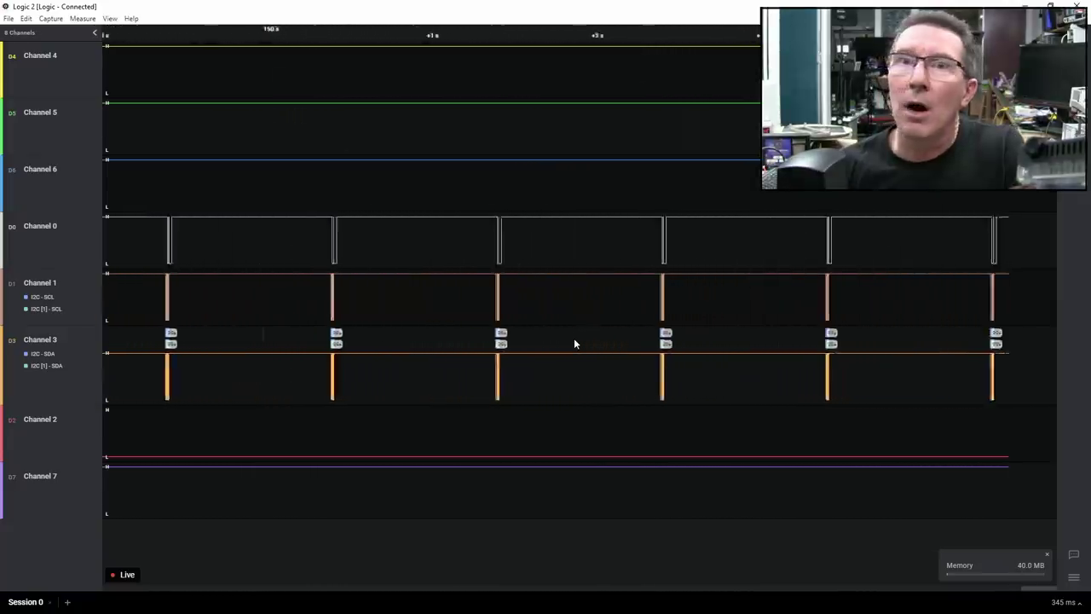
Step: Stop the running live capture on the eight channels
scroll(583, 262, "up", 3)
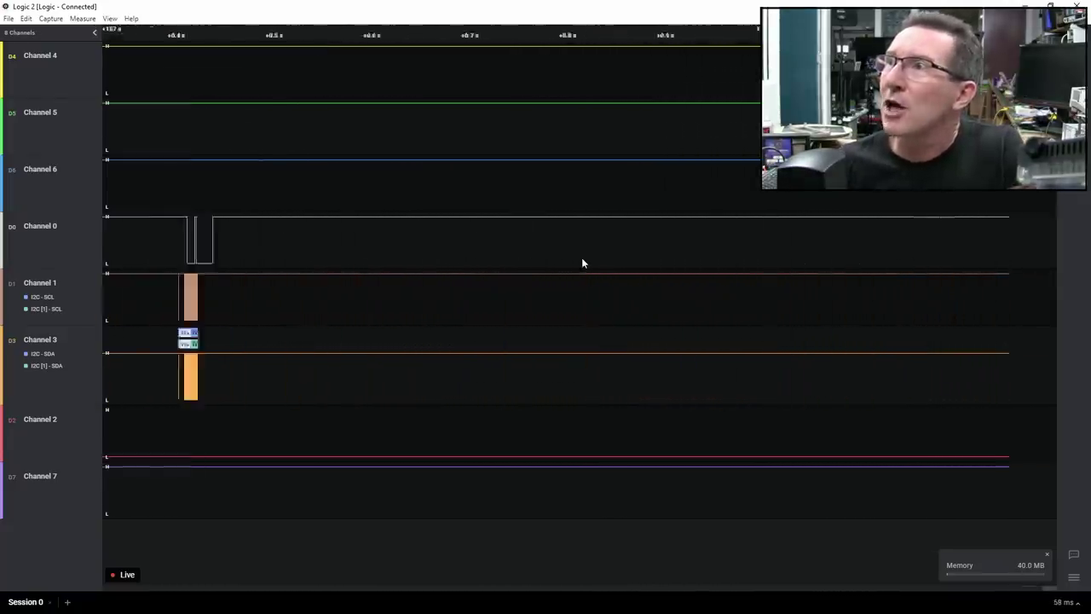
scroll(579, 261, "down", 3)
left_click(50, 18)
left_click(82, 33)
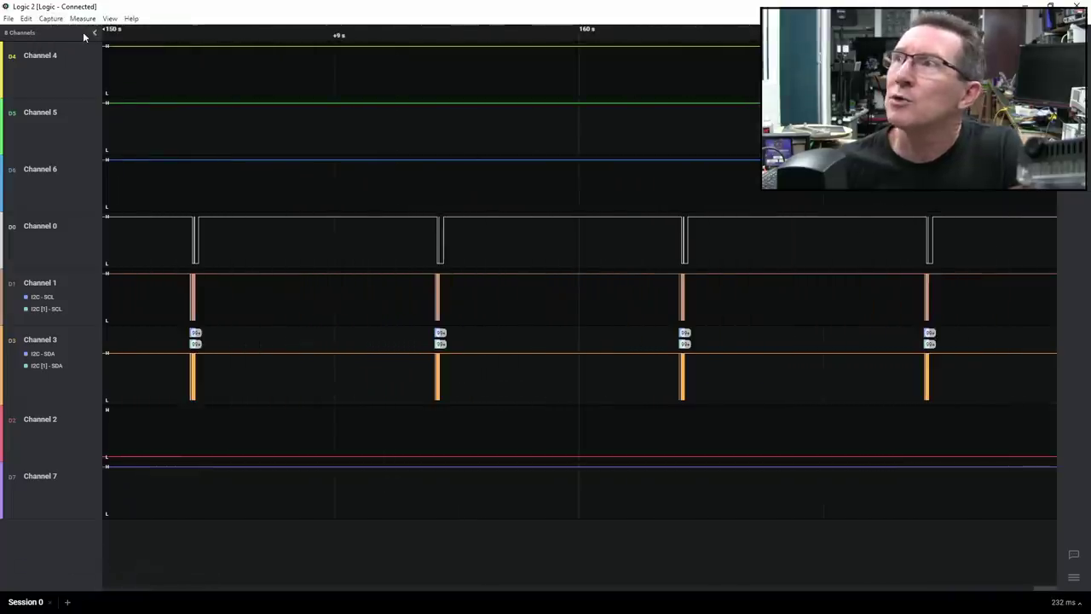
Step: Examine the short I2C write ahead of the main burst, including the narrow SDA spike between its address and first data byte
scroll(439, 249, "up", 5)
scroll(437, 248, "up", 10)
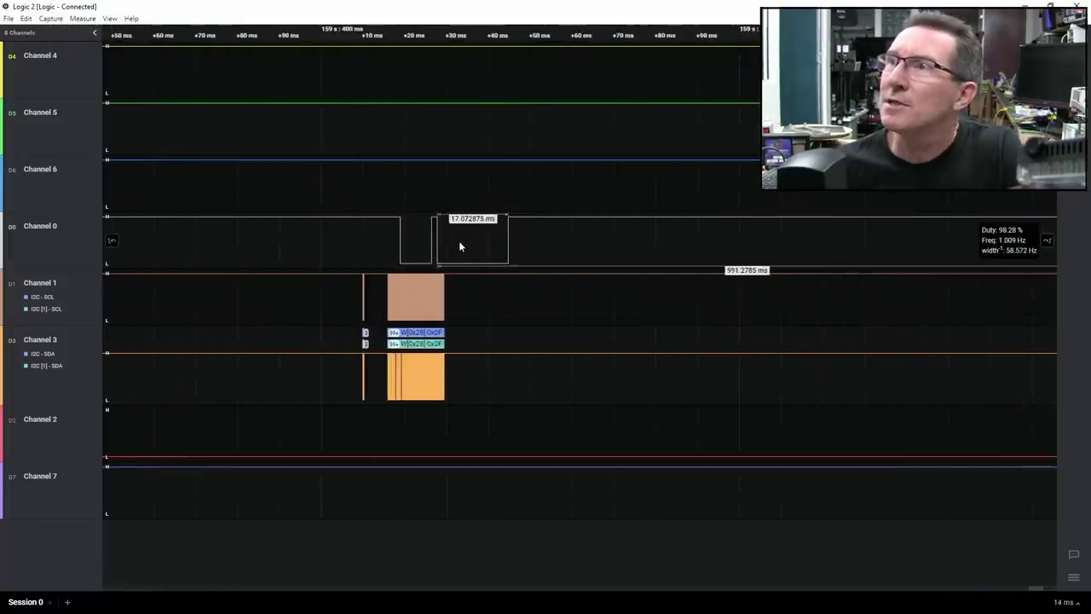
scroll(417, 243, "down", 5)
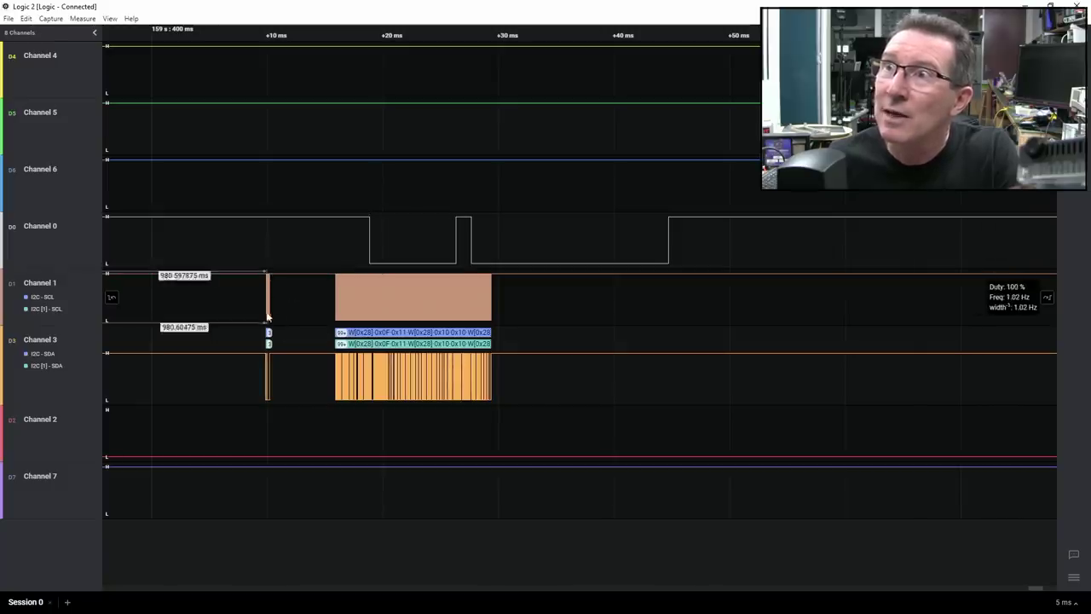
scroll(266, 282, "up", 5)
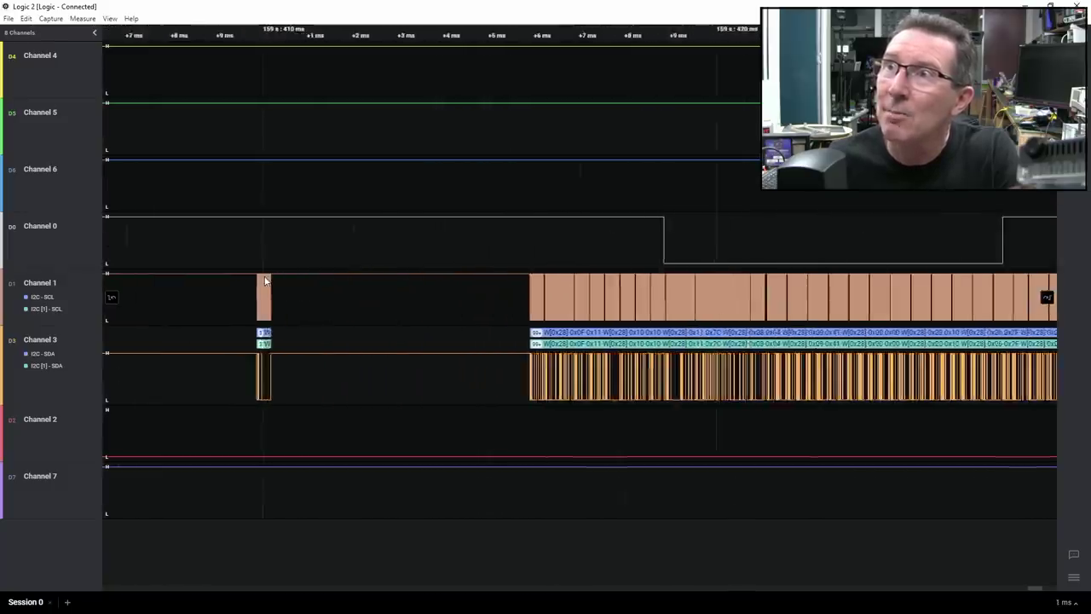
scroll(264, 282, "up", 7)
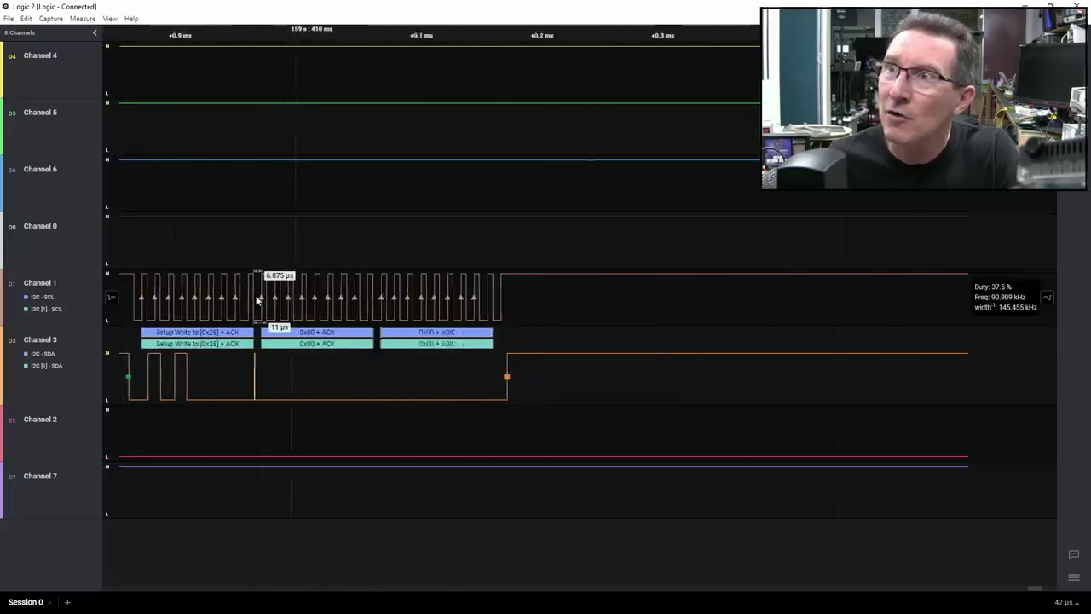
scroll(256, 298, "down", 2)
scroll(256, 299, "up", 1)
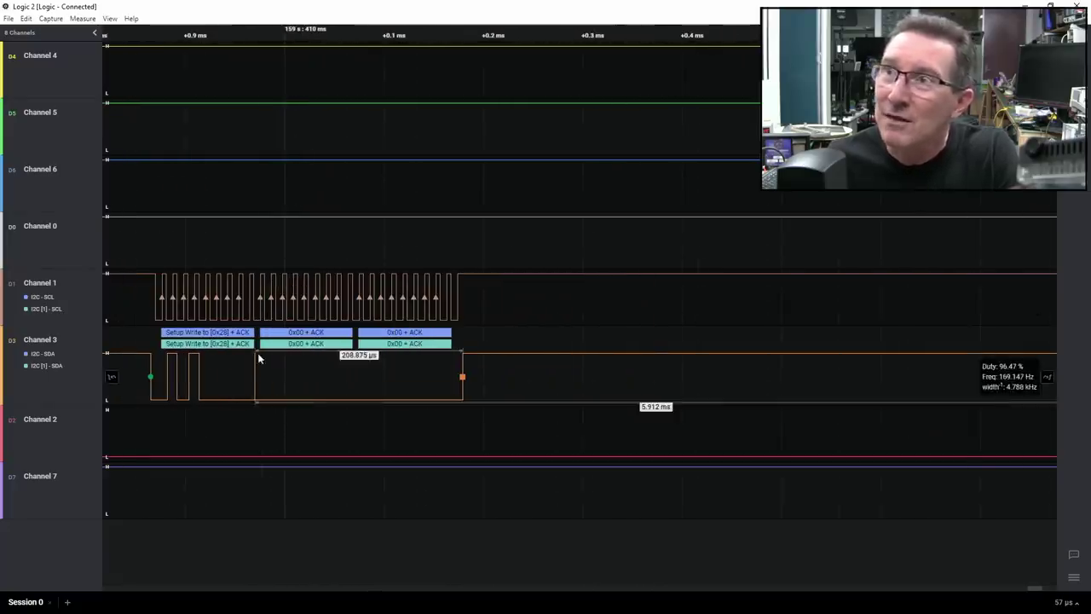
scroll(255, 376, "up", 10)
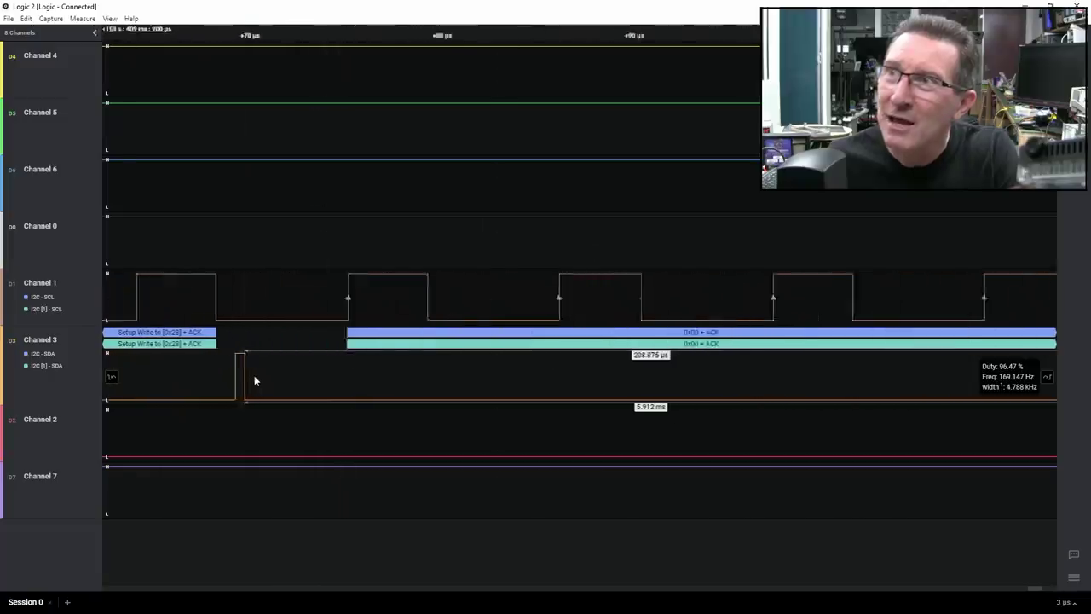
scroll(220, 360, "down", 10)
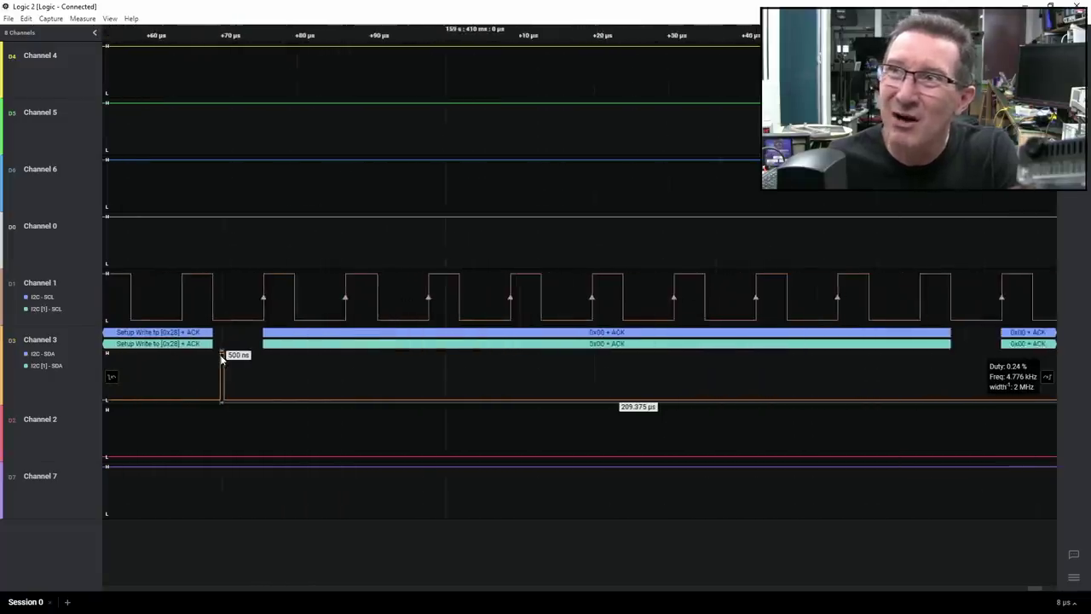
scroll(220, 360, "down", 6)
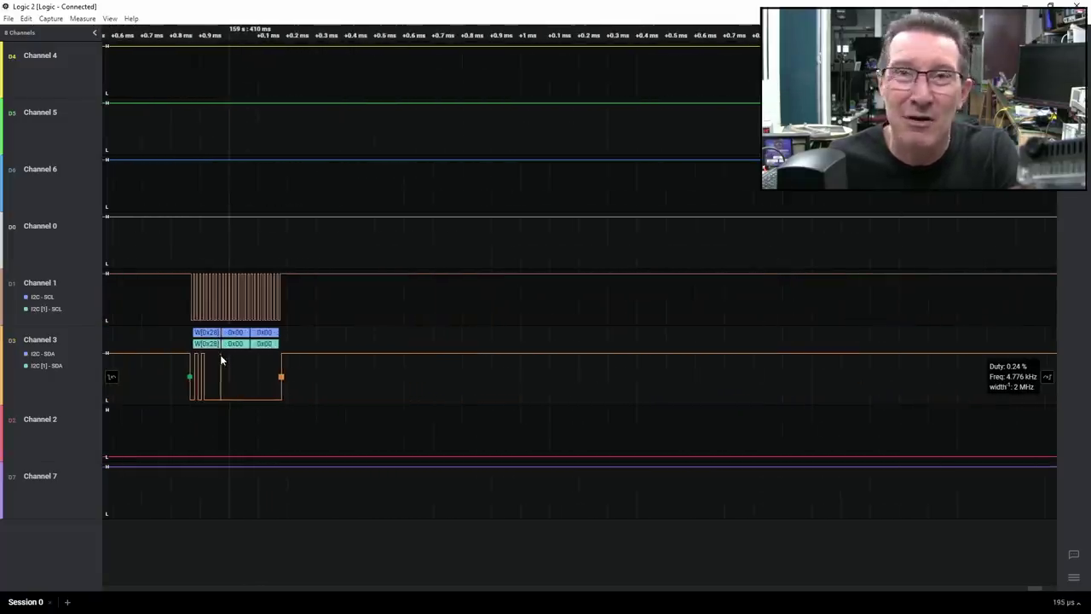
scroll(219, 359, "down", 3)
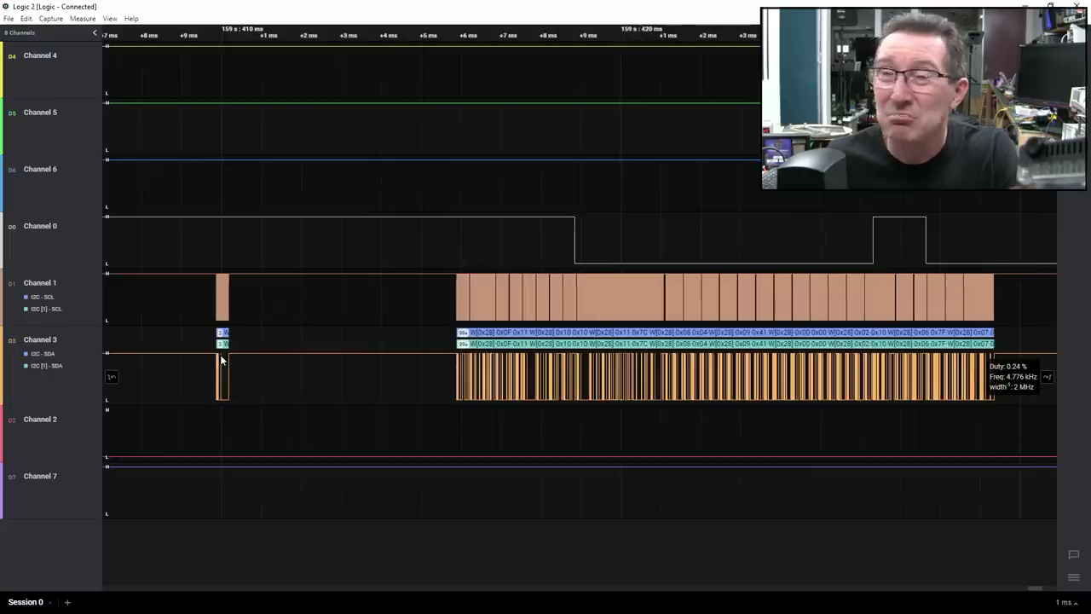
Step: Examine when the low pulses on Channel 0 occur relative to the main I2C burst on Channels 1 and 3
scroll(220, 355, "up", 2)
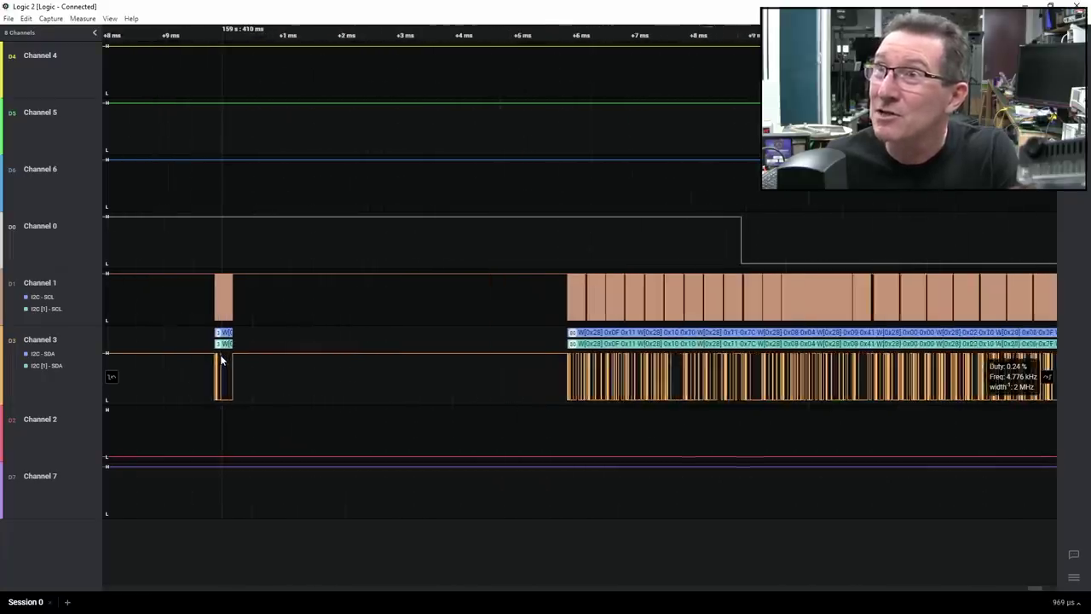
scroll(220, 355, "down", 1)
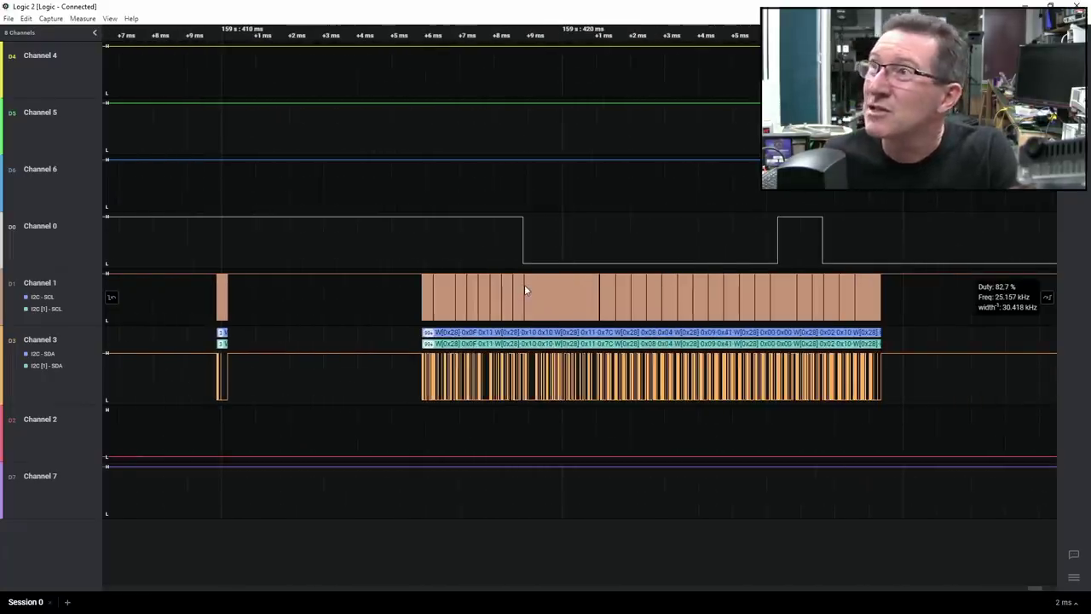
scroll(678, 253, "up", 1)
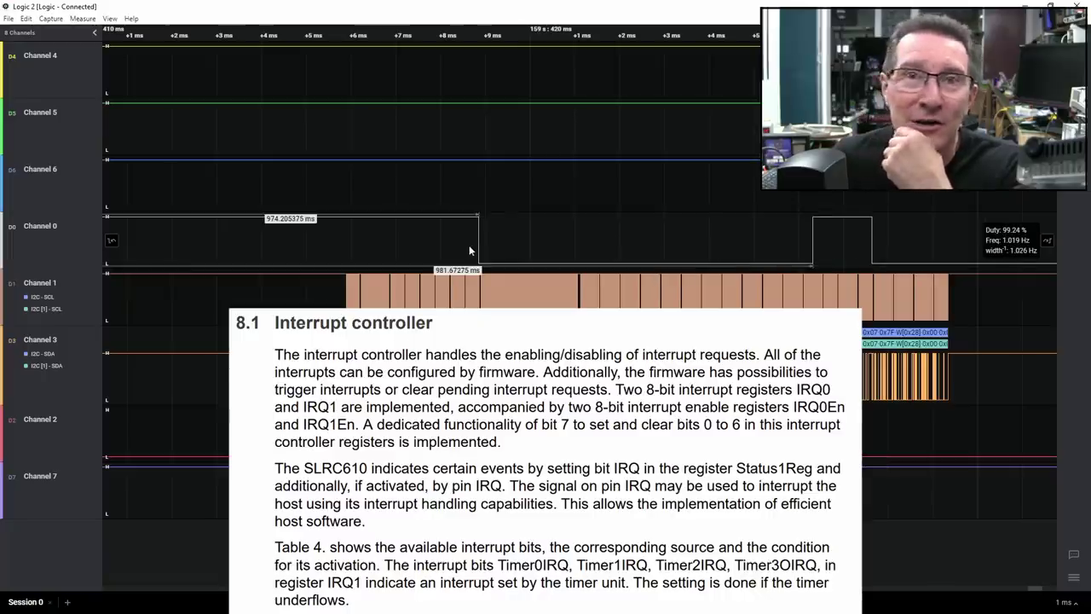
scroll(710, 247, "up", 5)
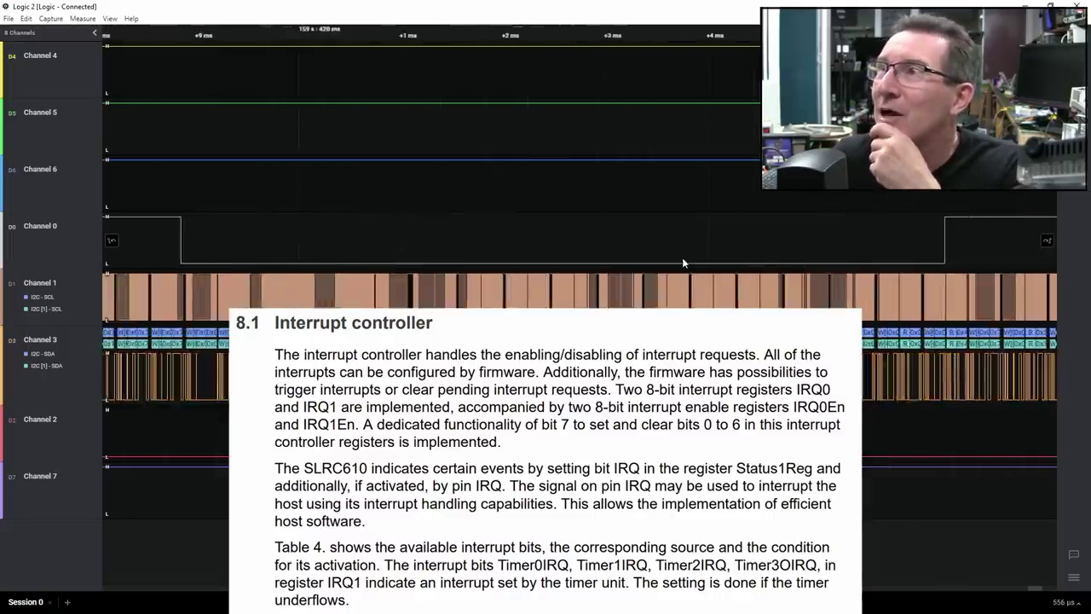
scroll(682, 263, "up", 3)
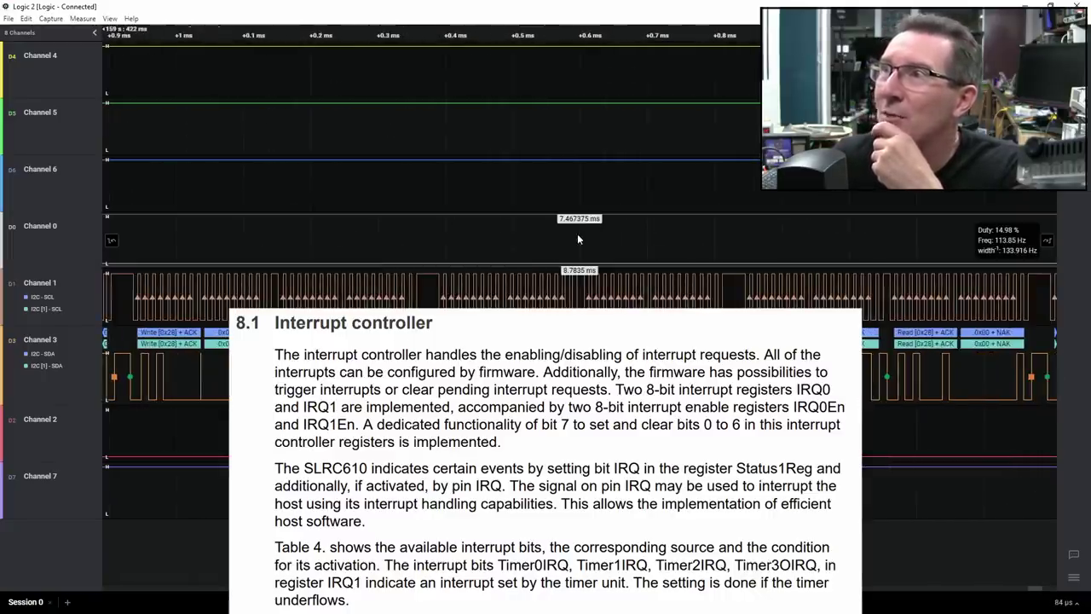
scroll(576, 236, "down", 7)
scroll(577, 235, "down", 1)
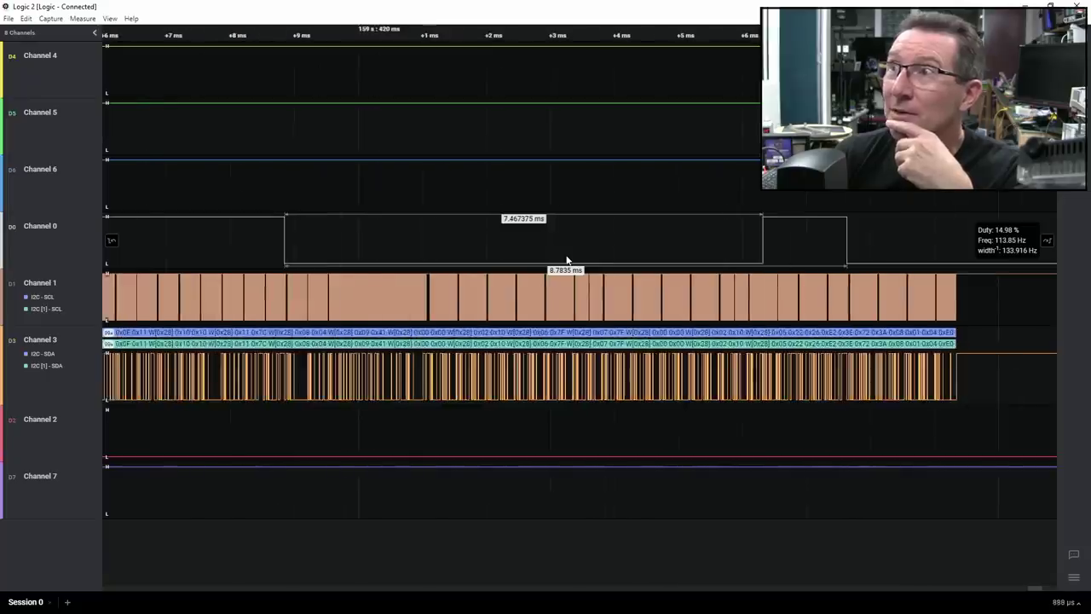
scroll(567, 260, "down", 2)
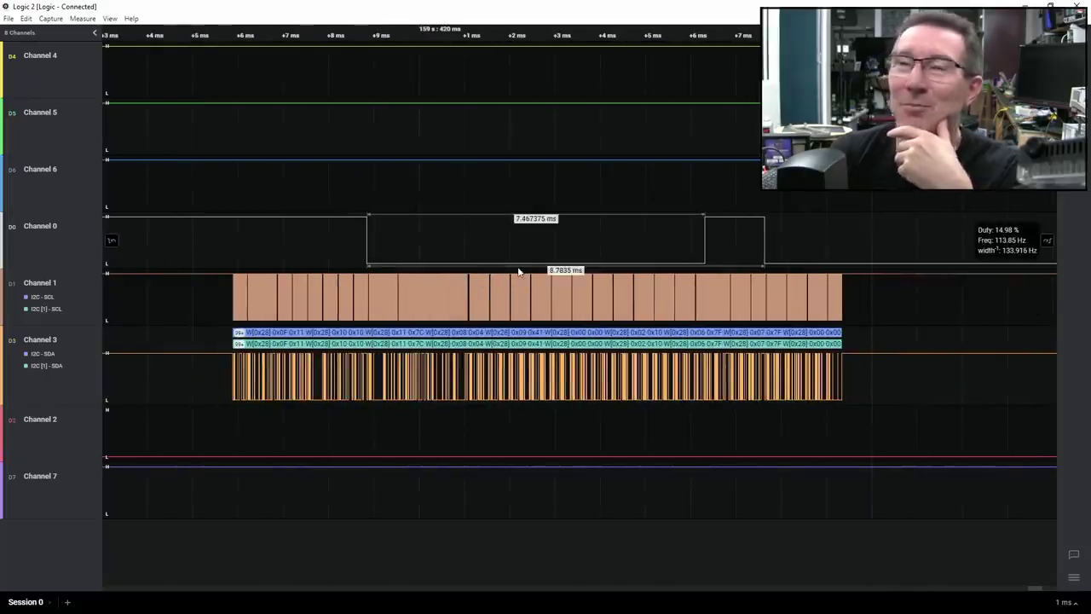
scroll(407, 289, "down", 2)
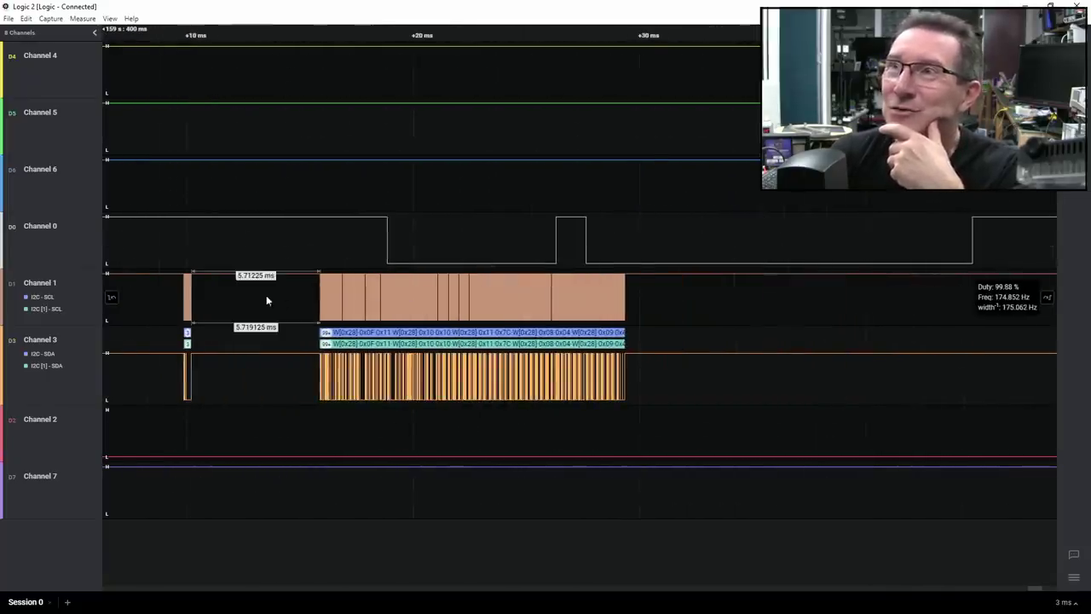
Step: Inspect the repeated decoded I2C write and read transactions within the main burst while Channel 0 is low
scroll(419, 281, "up", 10)
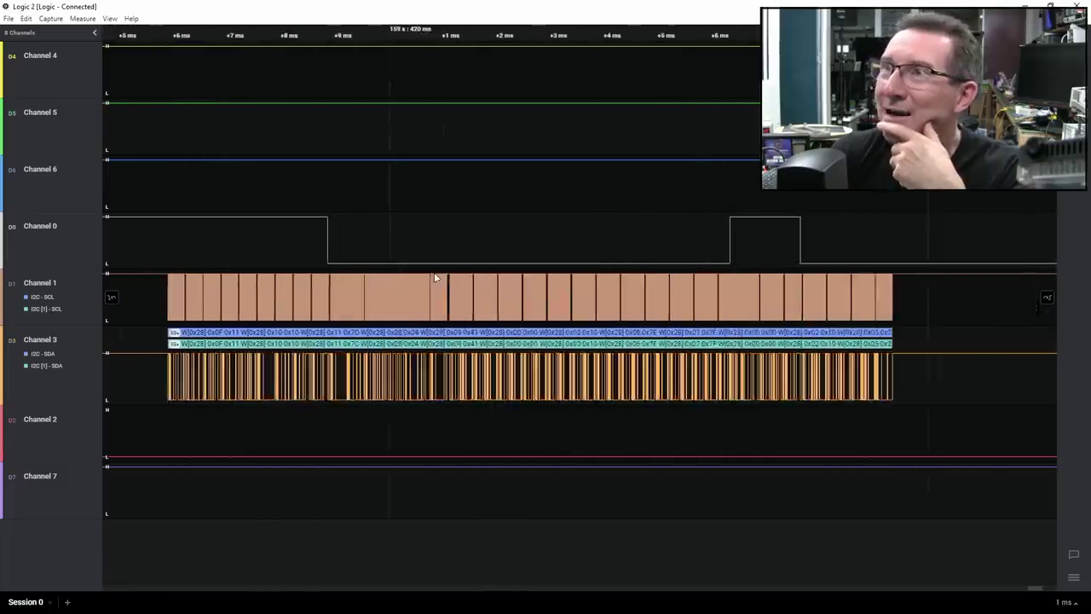
scroll(544, 288, "down", 5)
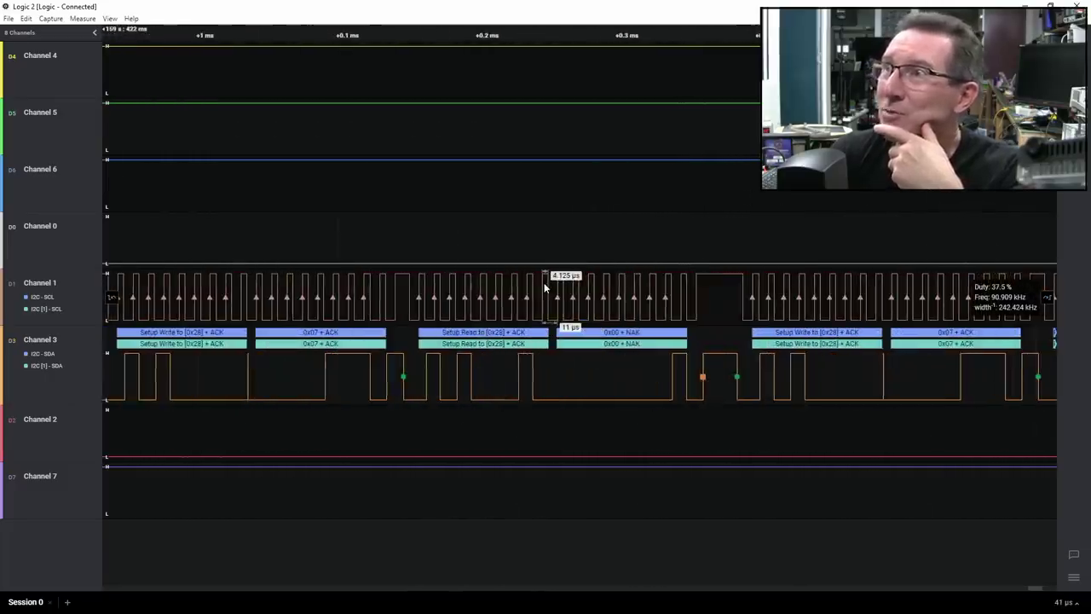
scroll(543, 287, "down", 3)
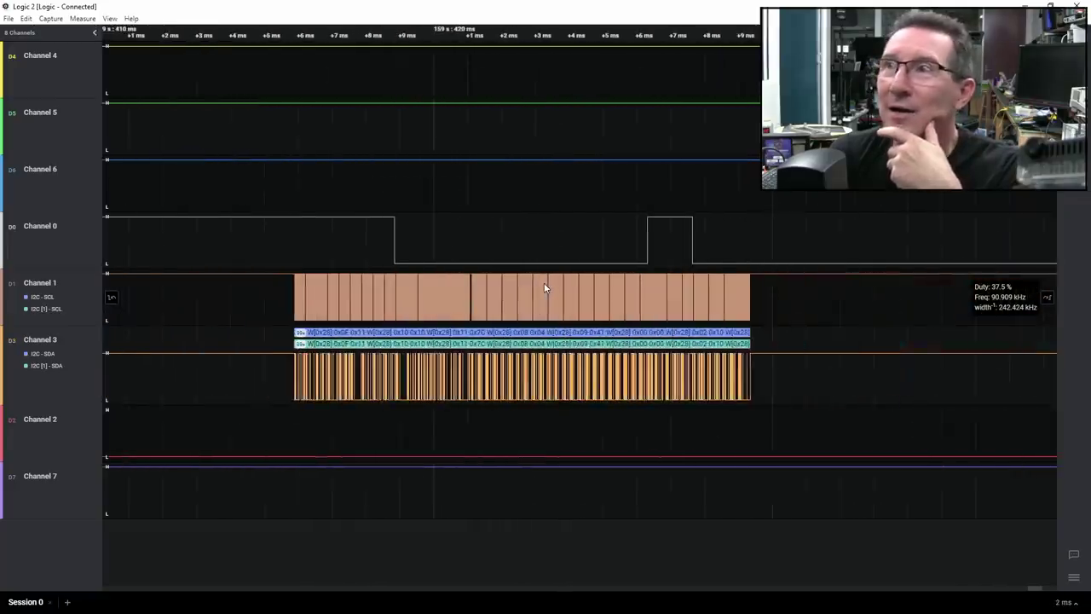
scroll(533, 287, "up", 5)
scroll(474, 303, "up", 5)
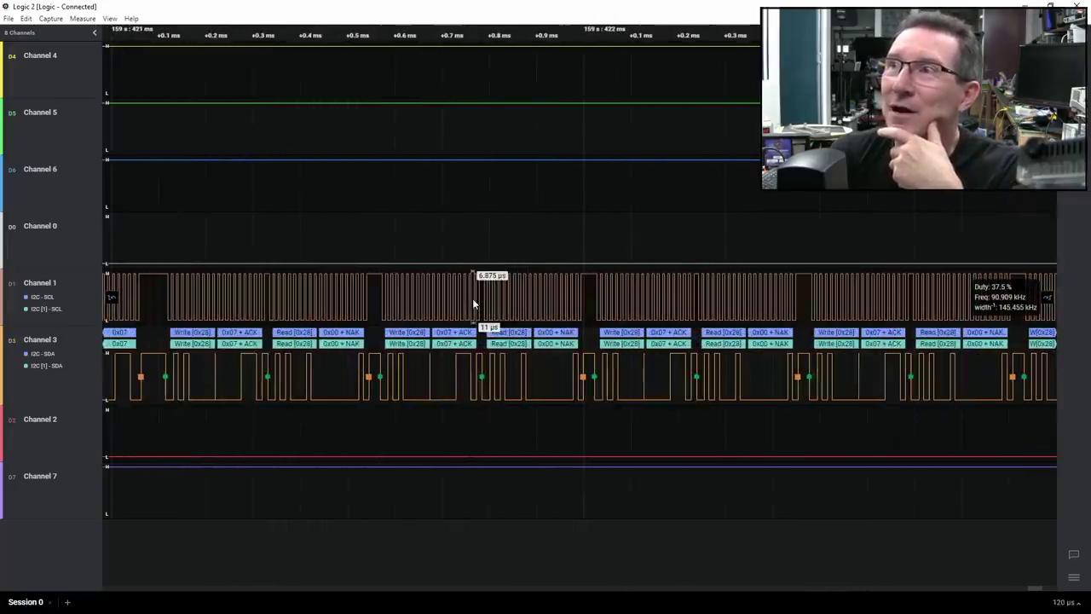
scroll(473, 303, "down", 6)
scroll(474, 303, "up", 3)
scroll(474, 303, "down", 4)
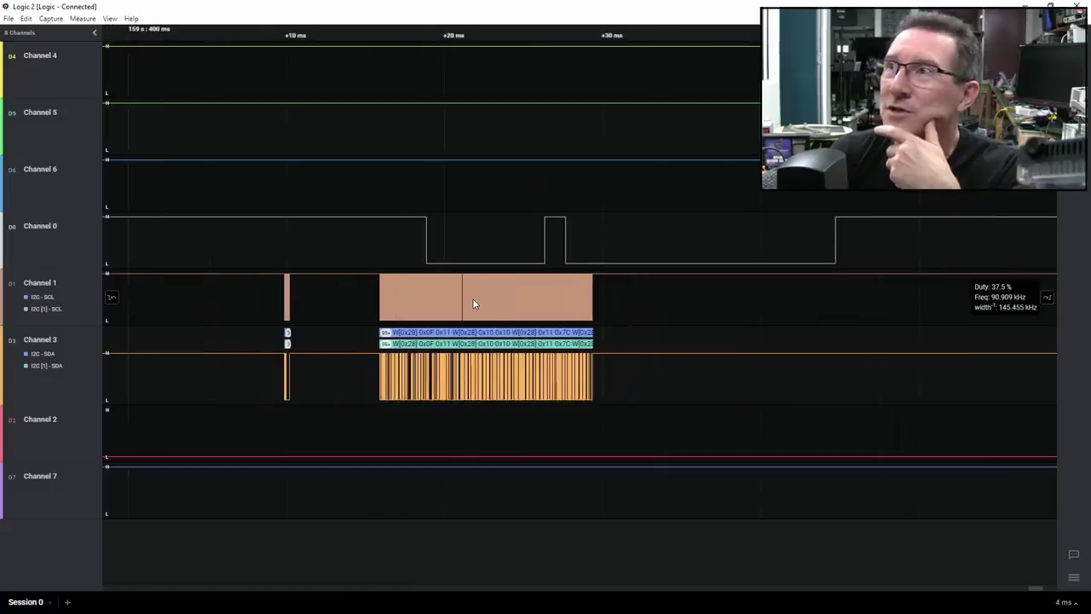
Step: Record a new live capture covering several I2C bursts with Channel 0 activity, and stop it
key("r")
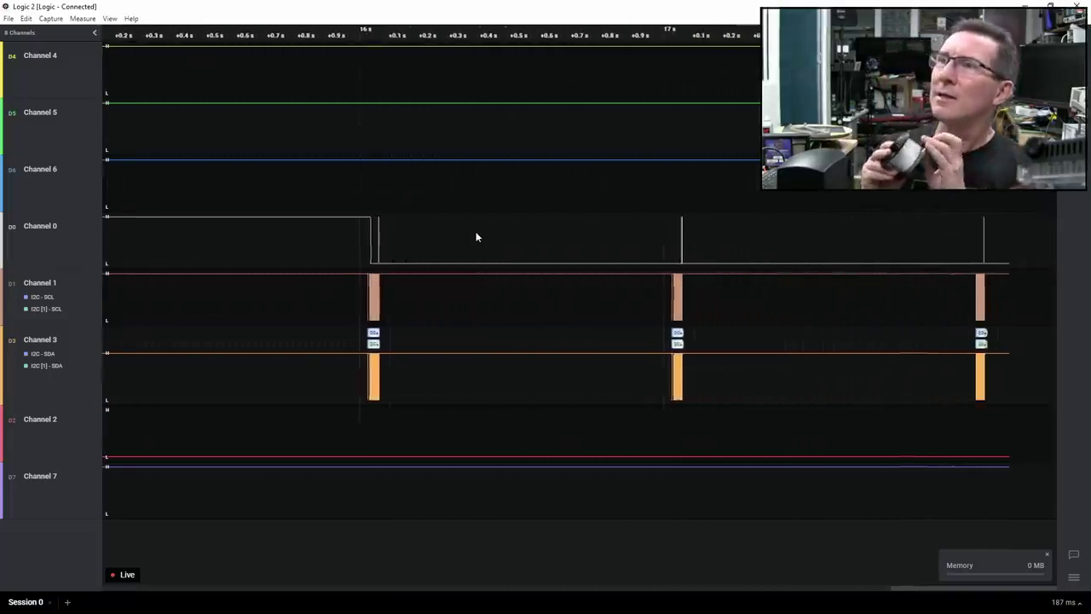
scroll(477, 321, "up", 10)
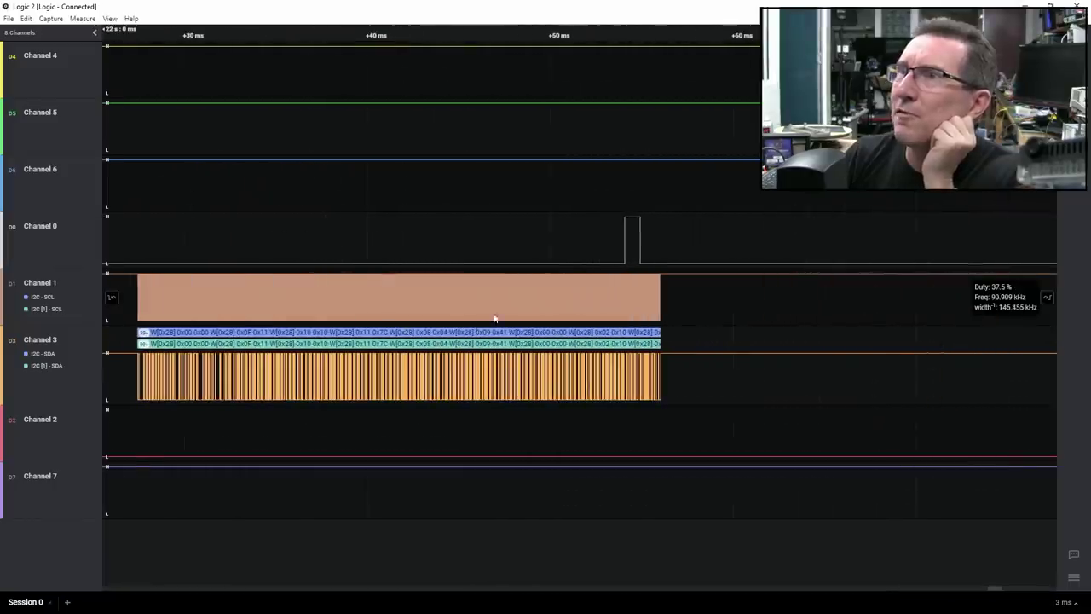
left_click_drag(409, 308, 621, 319)
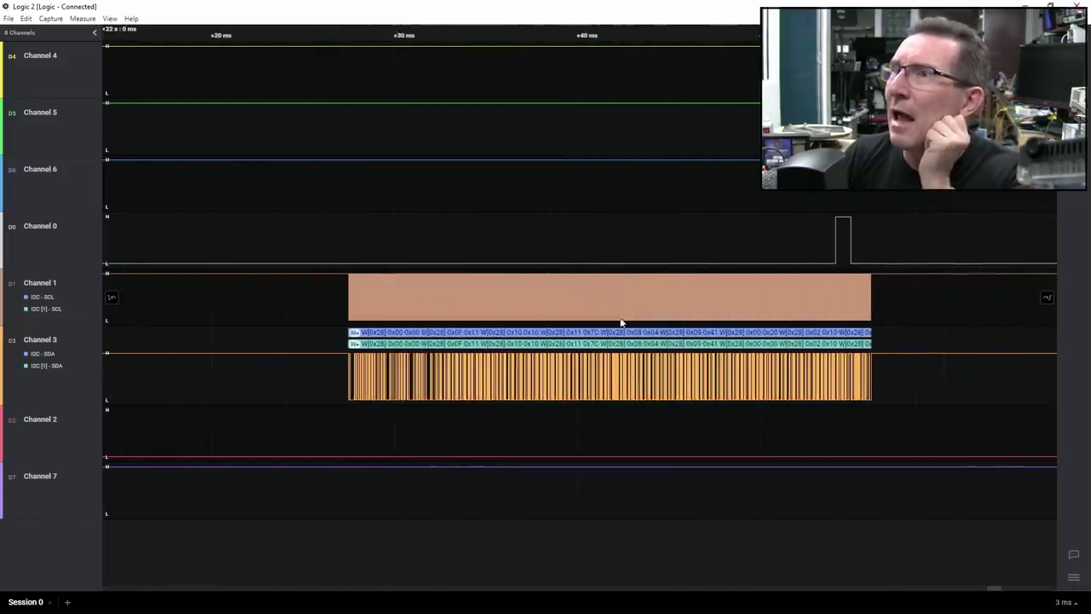
Step: Examine the last I2C burst of the new capture and the timing of the brief high pulse on Channel 0
scroll(611, 315, "up", 2)
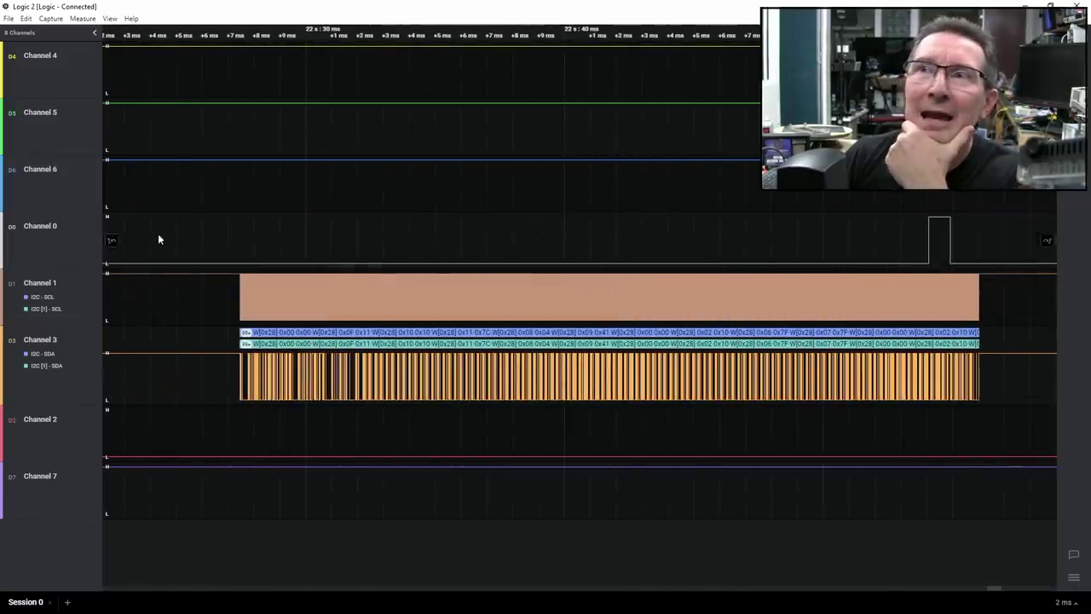
scroll(307, 293, "down", 4)
left_click_drag(299, 297, 444, 306)
scroll(478, 308, "up", 2)
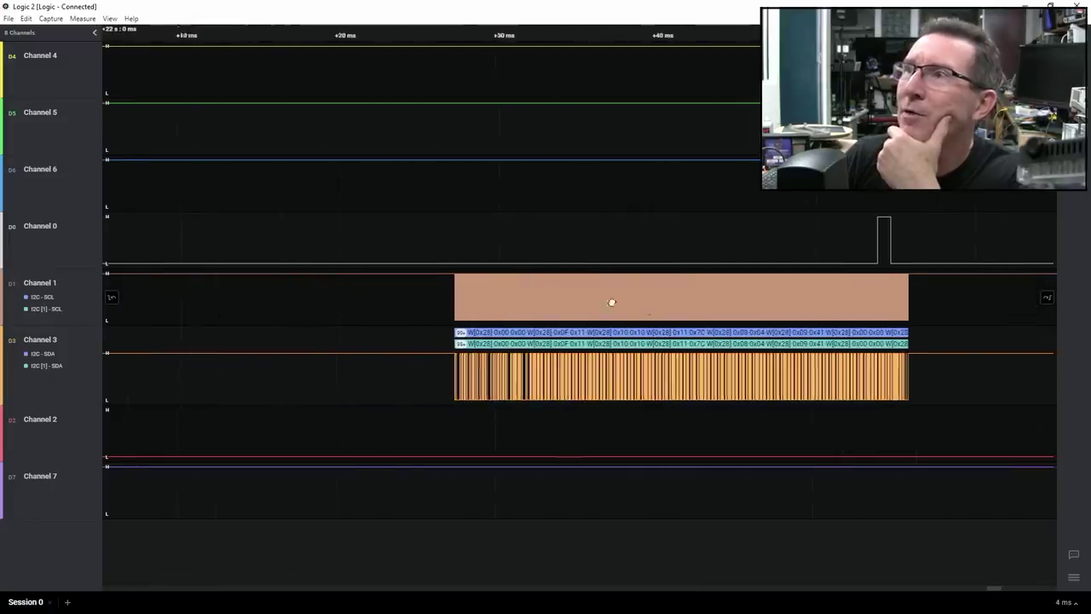
scroll(618, 277, "right", 2)
scroll(630, 275, "up", 2)
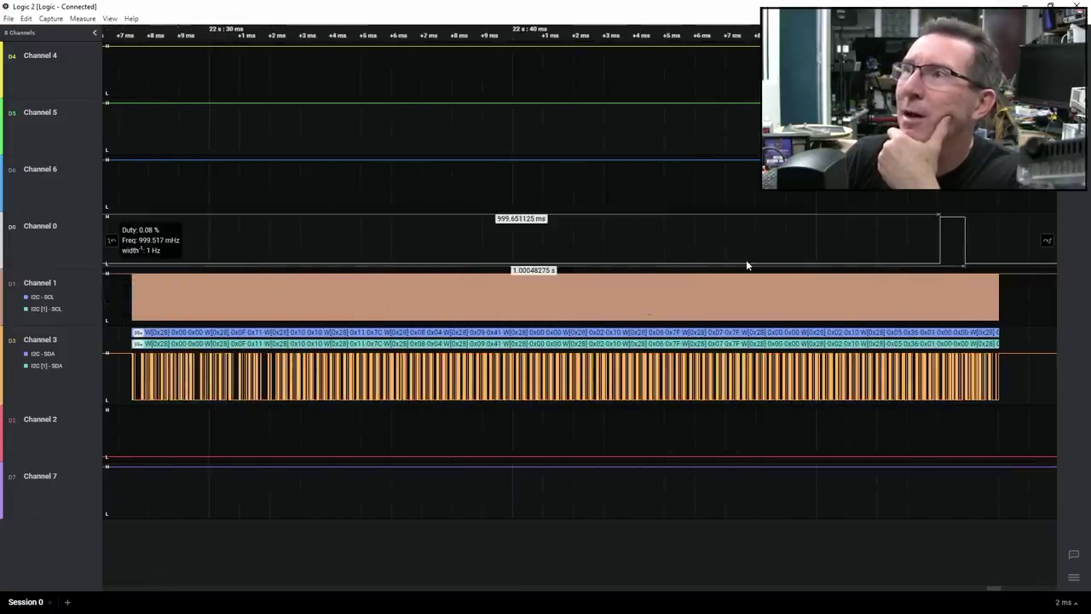
scroll(745, 259, "down", 2)
scroll(745, 265, "down", 2)
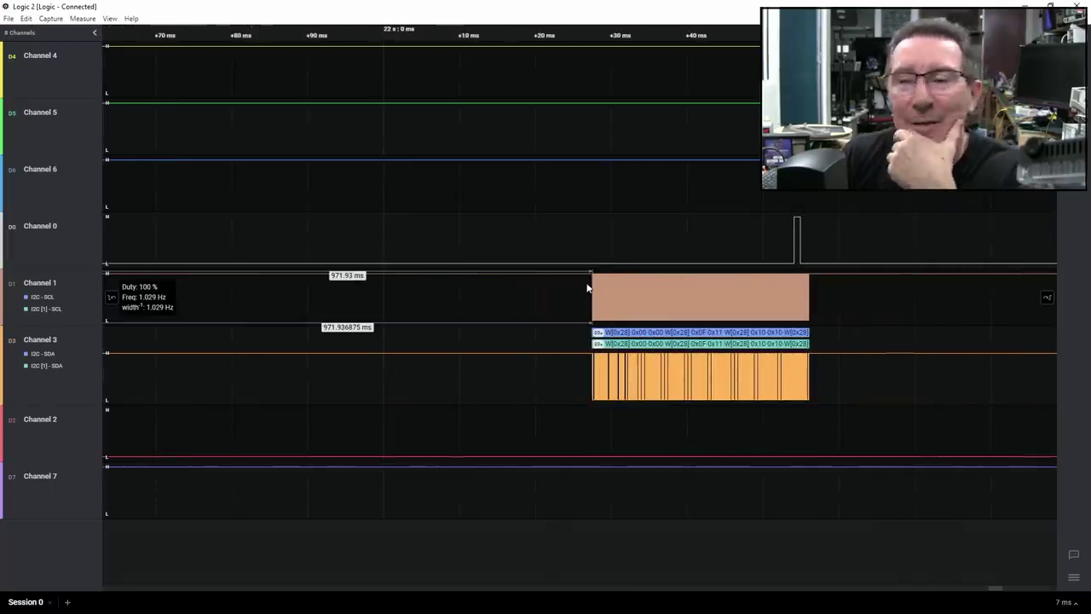
scroll(575, 283, "down", 3)
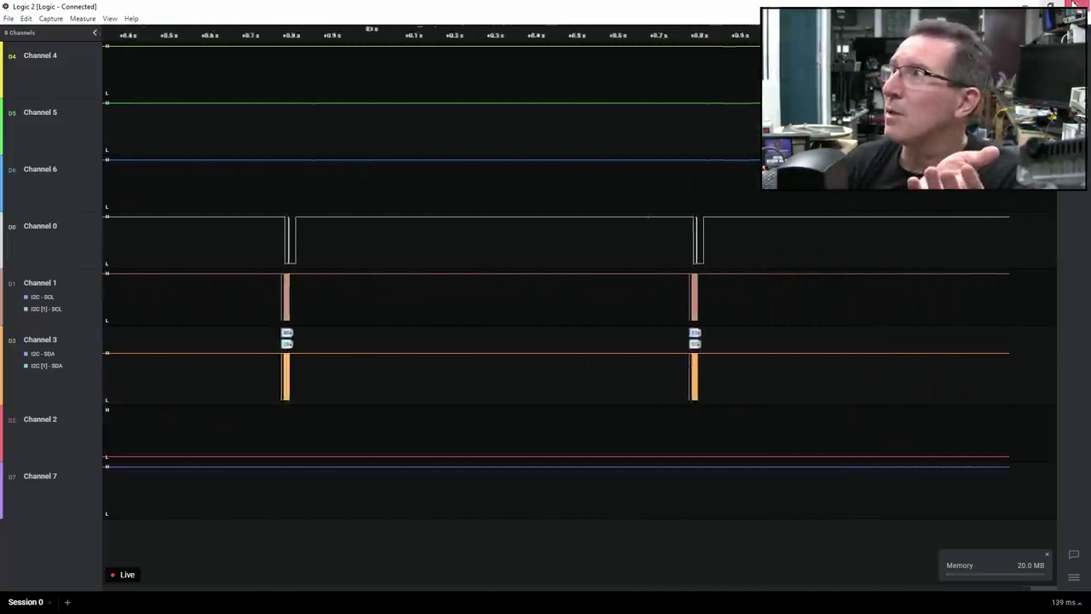
Step: Stop the running live capture and examine the decoded I2C burst around the low pulses on Channel 0
key("r")
scroll(403, 276, "up", 15)
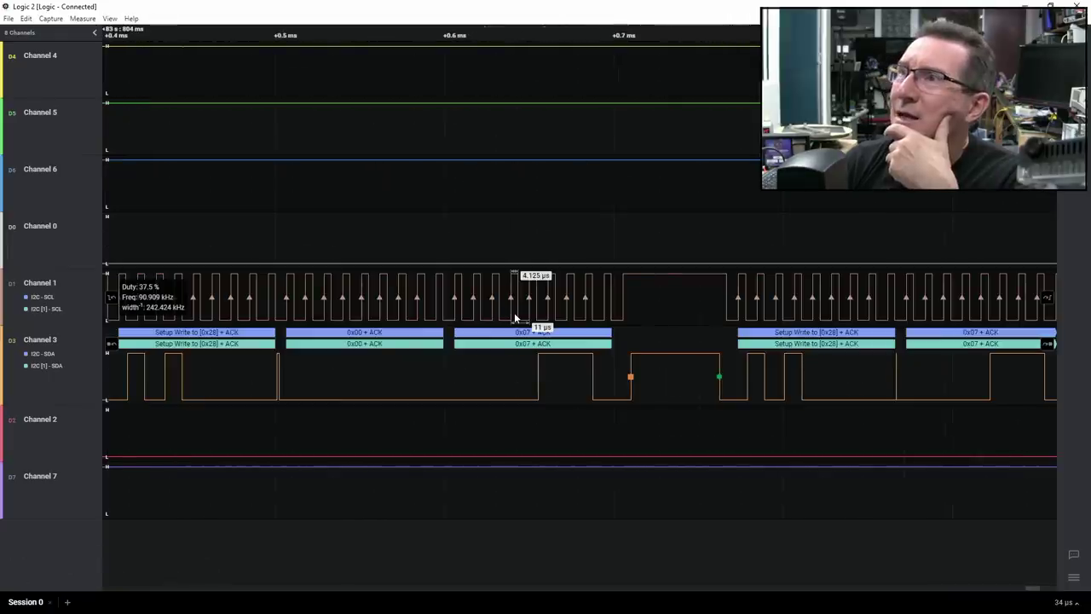
scroll(514, 317, "down", 6)
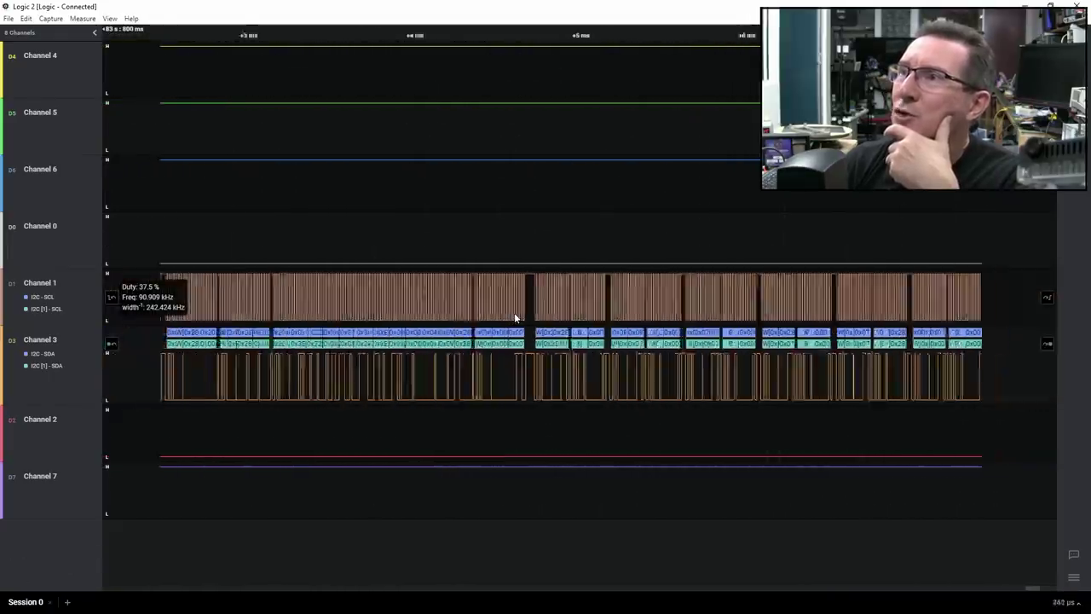
scroll(514, 316, "up", 1)
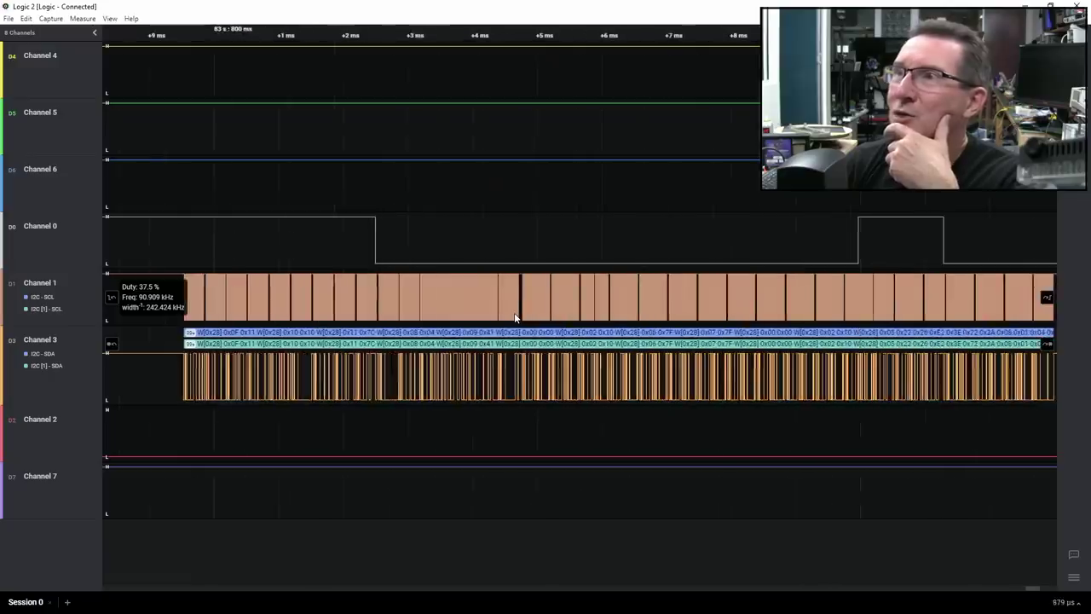
scroll(514, 316, "down", 1)
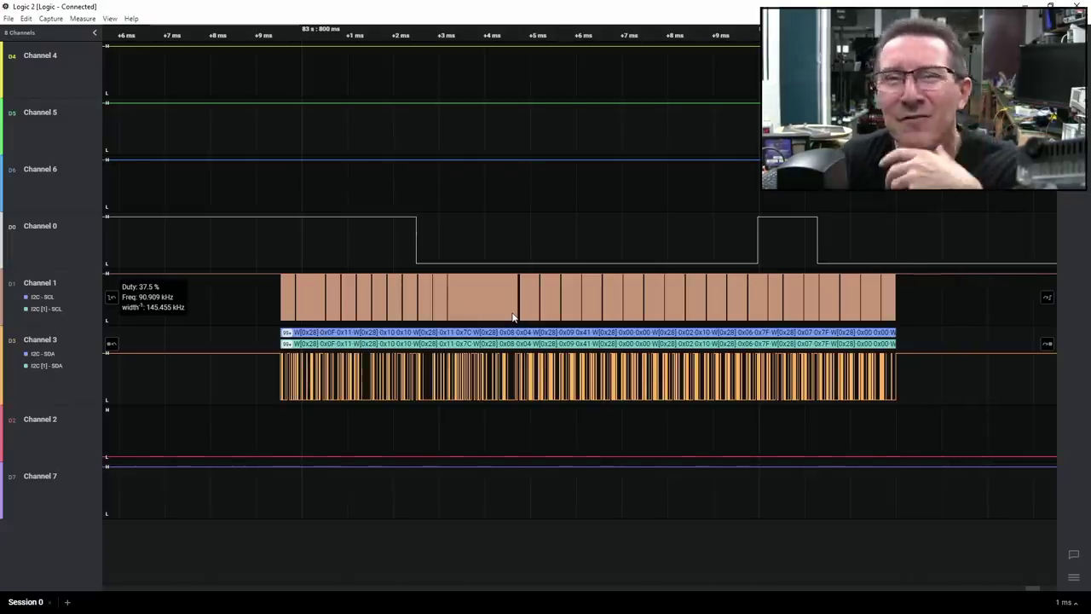
left_click_drag(512, 317, 644, 315)
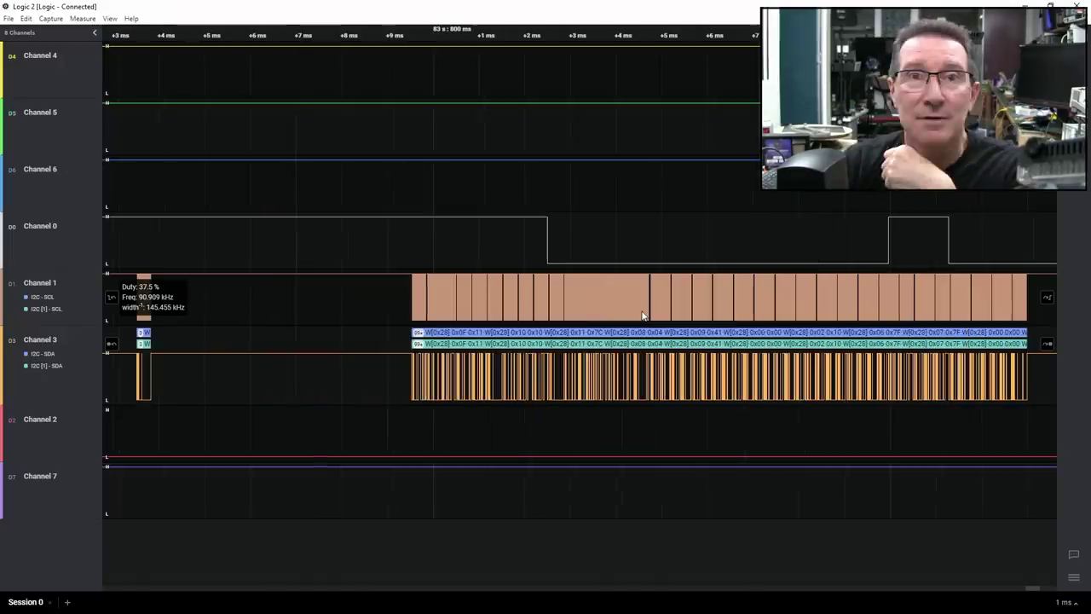